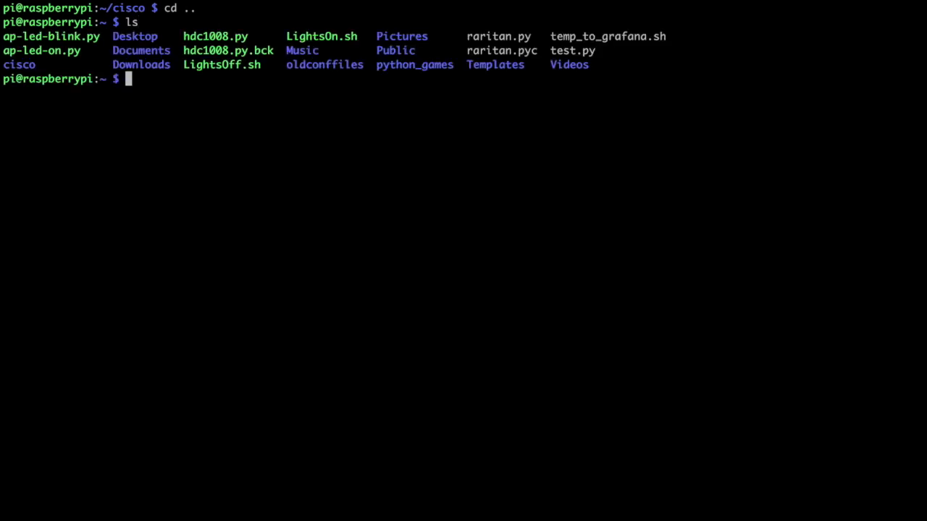
type("p")
type("ython")
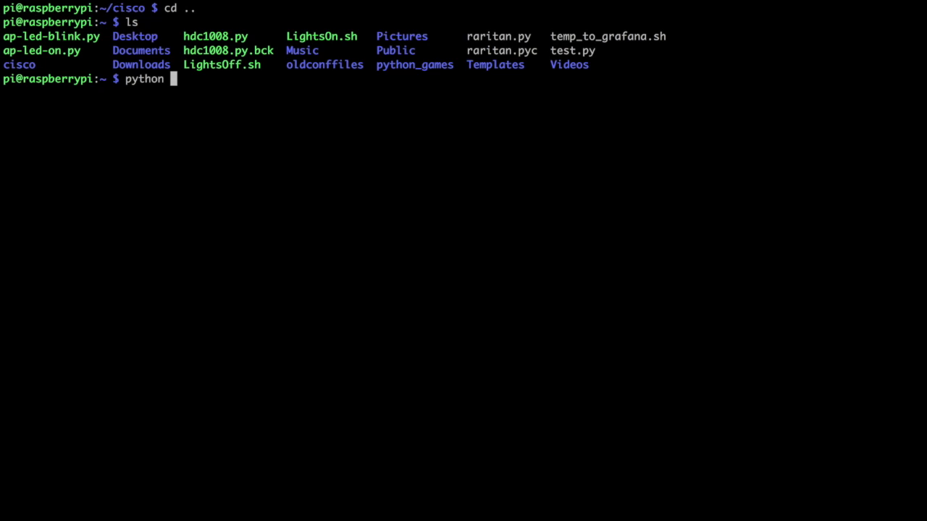
type(" hdc")
- Run python hdc1008.py on the Pi to print current temperature and humidity
key("Tab")
key("Return")
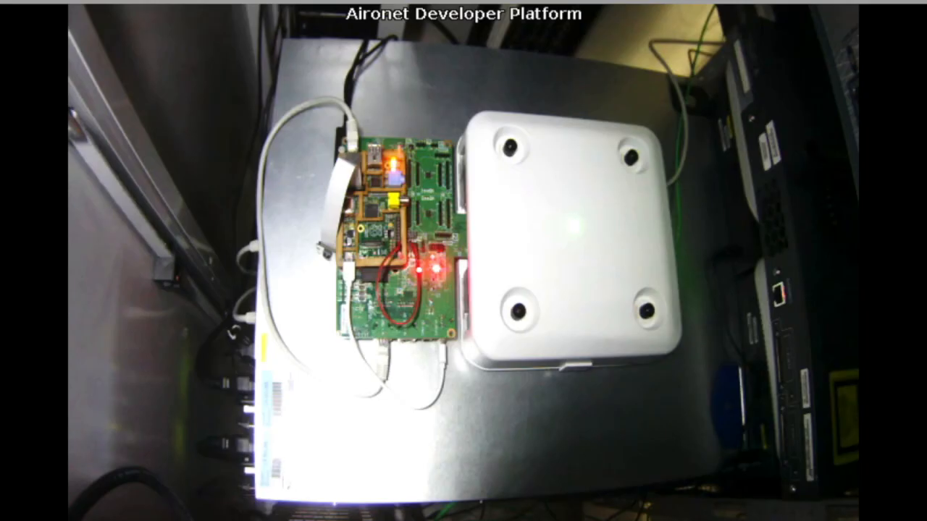
- Switch to Chrome and view the Grafana temperature/humidity dashboard, then return to the controller's AP list
key("alt+Tab")
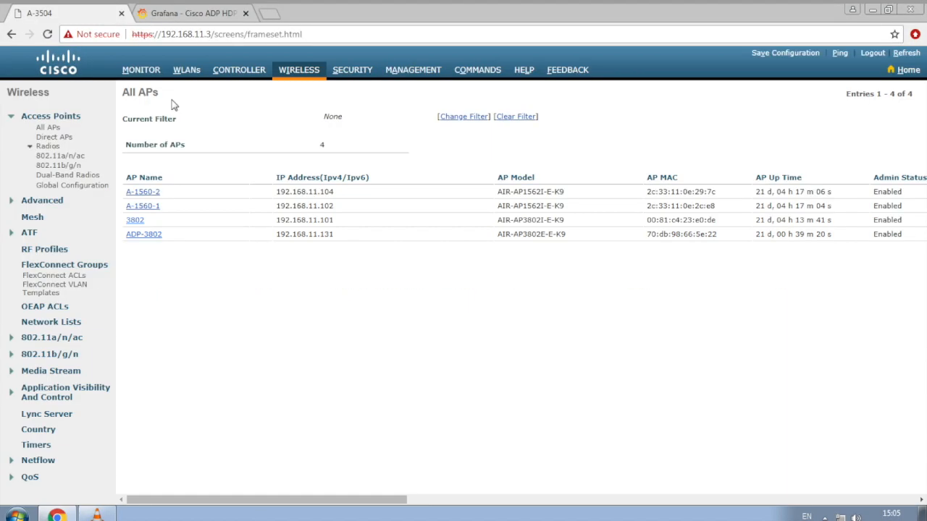
left_click(200, 18)
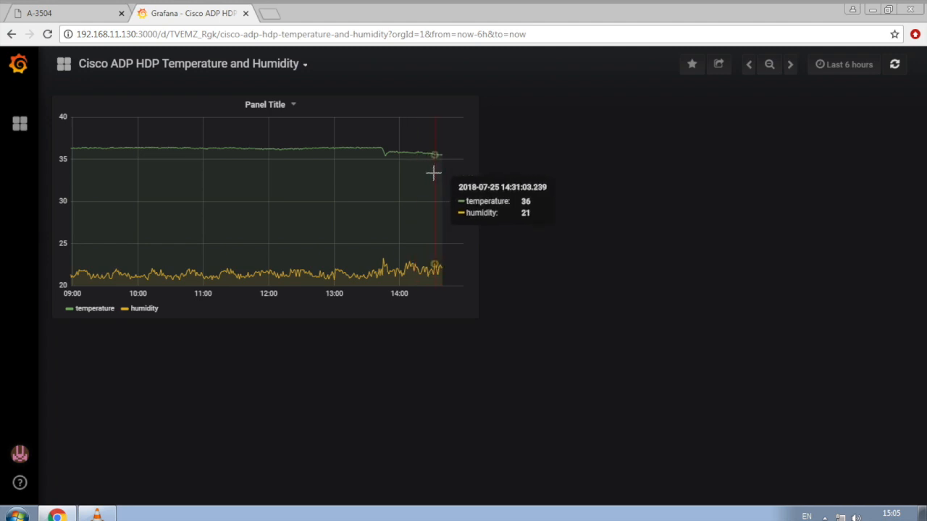
left_click(82, 16)
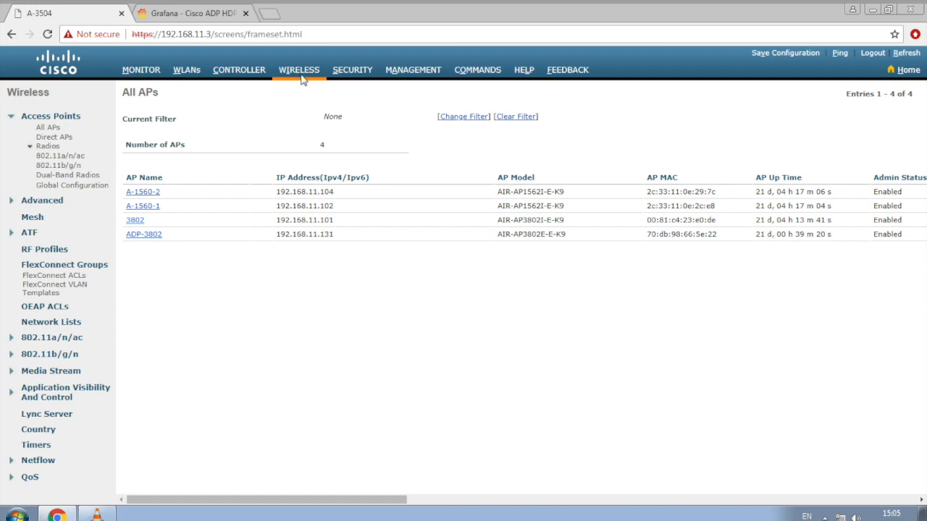
- View access point ADP-3802's Advanced settings and Inventory details in the WLAN controller
left_click(146, 236)
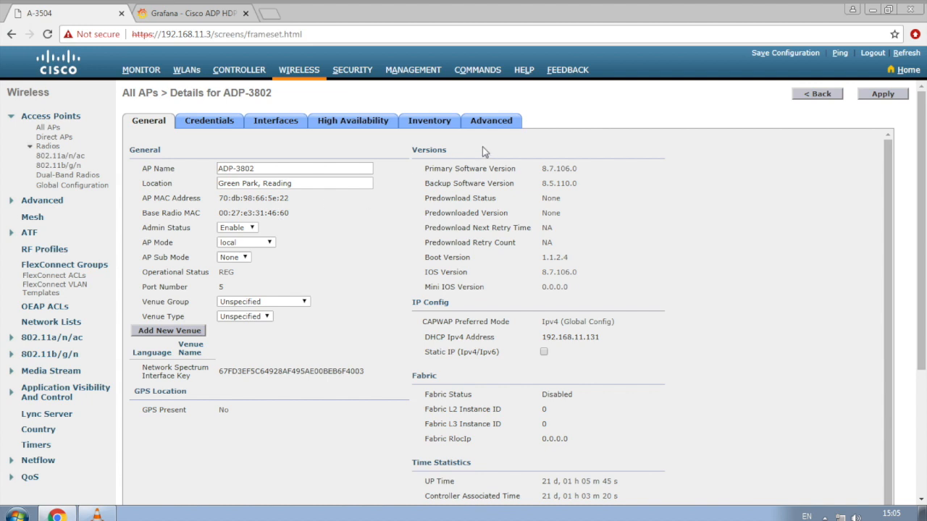
left_click(498, 125)
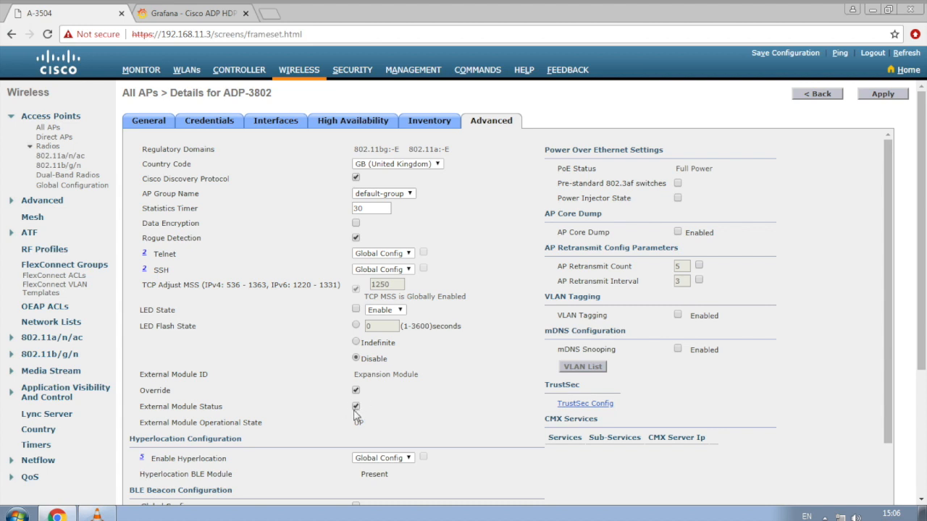
left_click(418, 122)
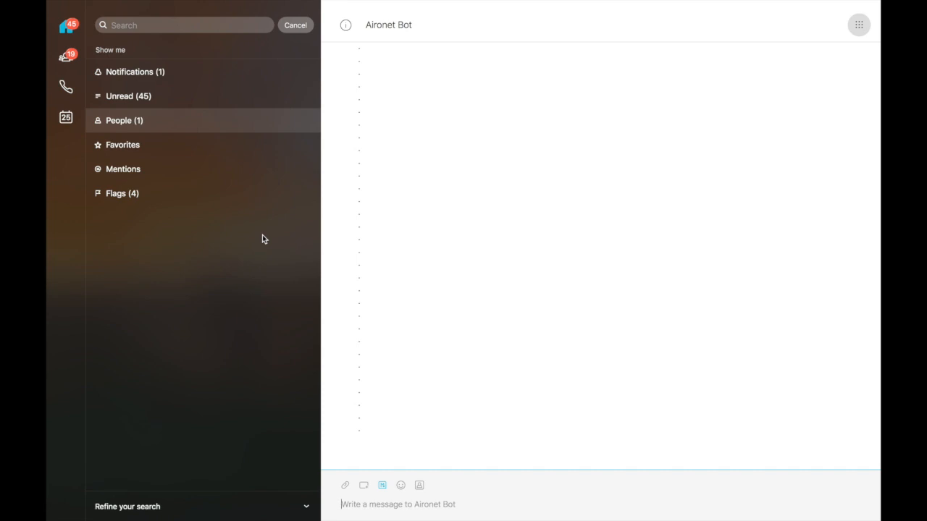
type("Show")
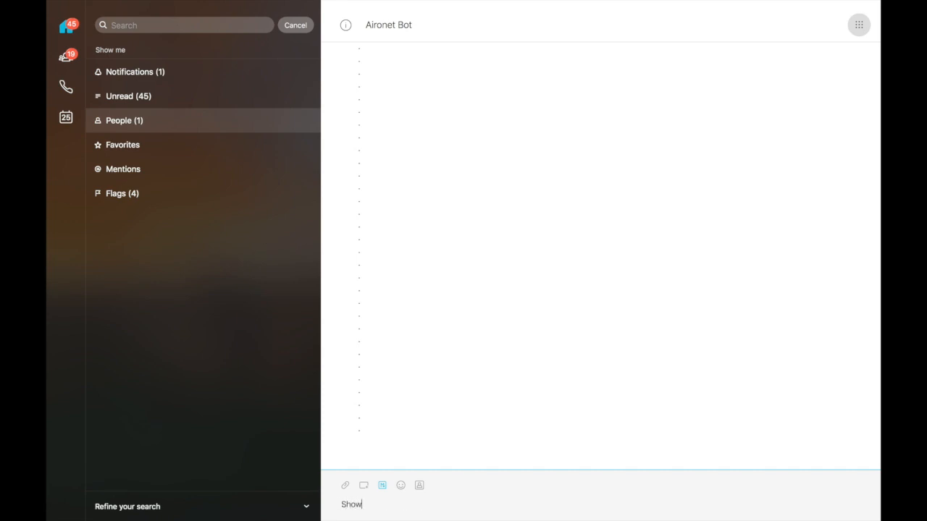
type("Temp")
- Send ShowTemp and ShowHumidity to Aironet Bot, getting 35.58 and 22.27 back
key("Return")
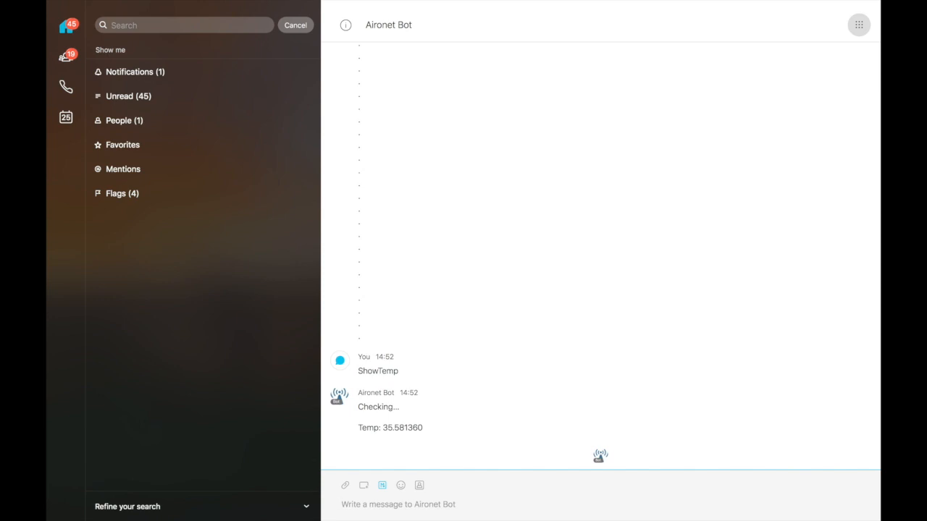
type("ShowH")
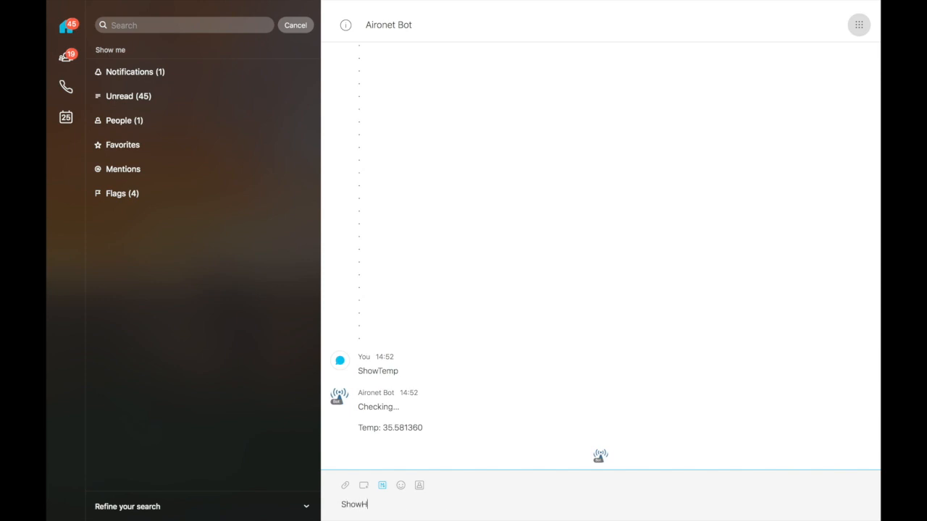
type("umi")
type("dity")
key("Return")
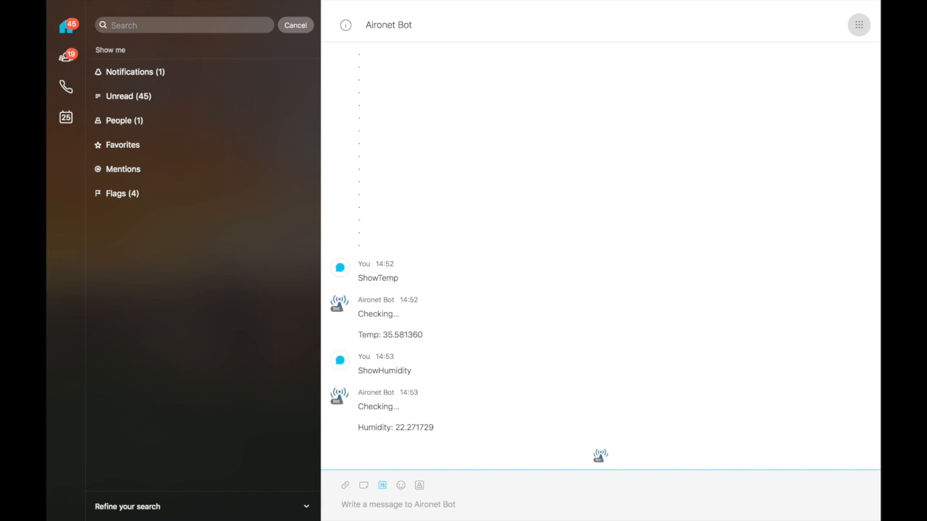
type("comm")
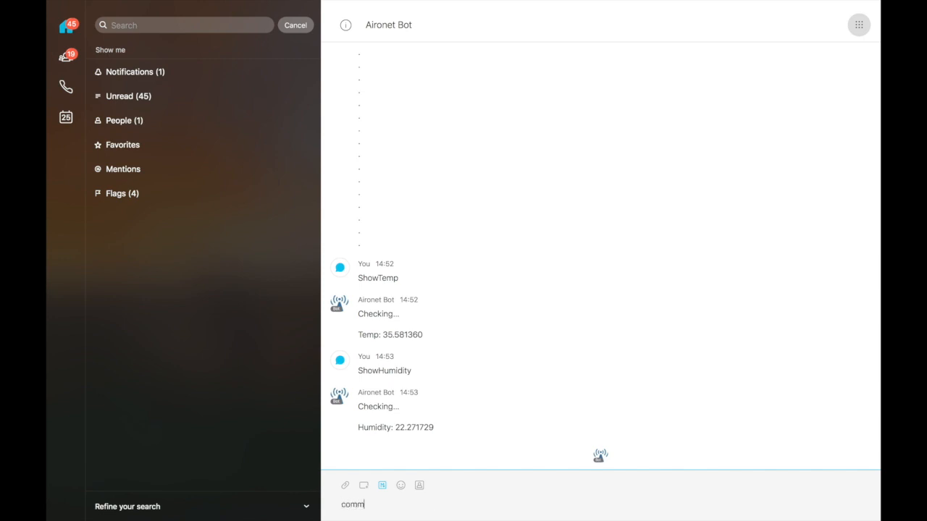
type("and list")
- Send 'command list' to Aironet Bot, glance at the VLC camera feed, and return to the chat
key("Return")
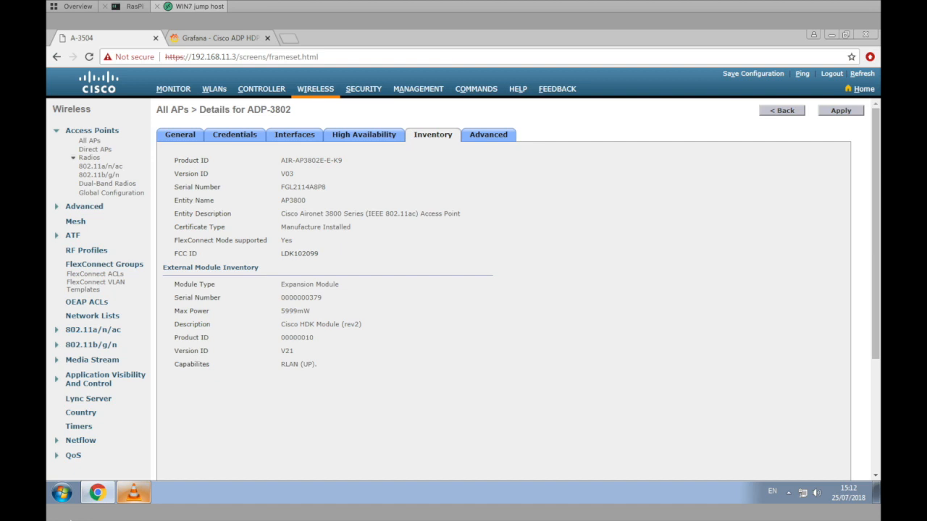
left_click(136, 494)
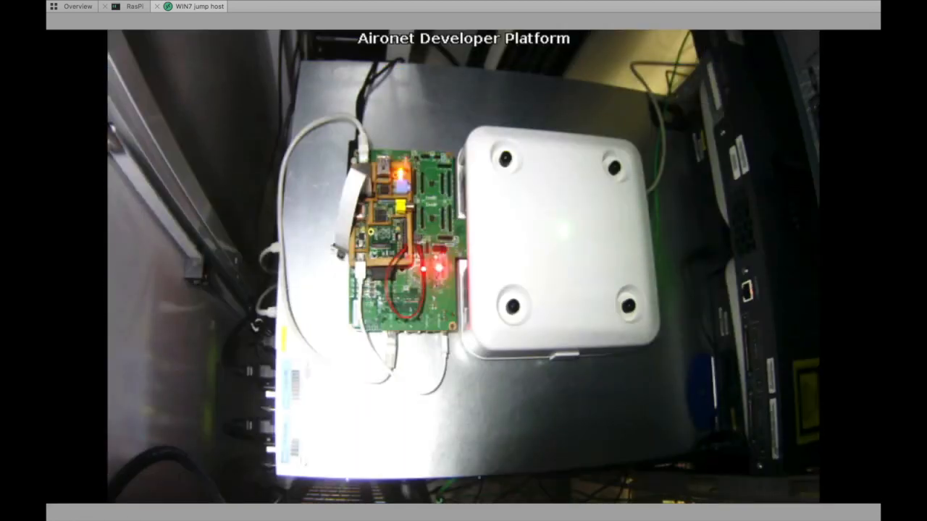
key("ctrl+Left")
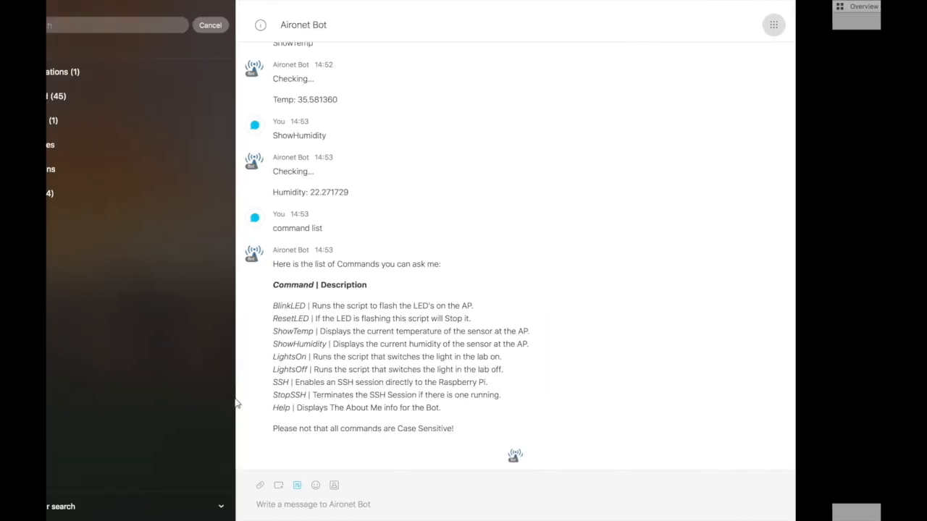
type("LightsO")
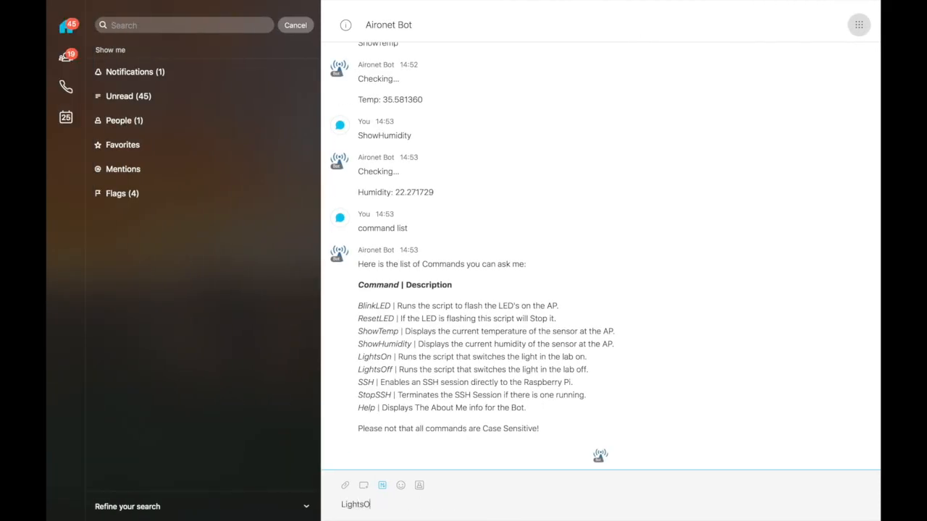
type("ff")
- Send LightsOff then LightsOn to Aironet Bot, checking the camera feed between them
key("Return")
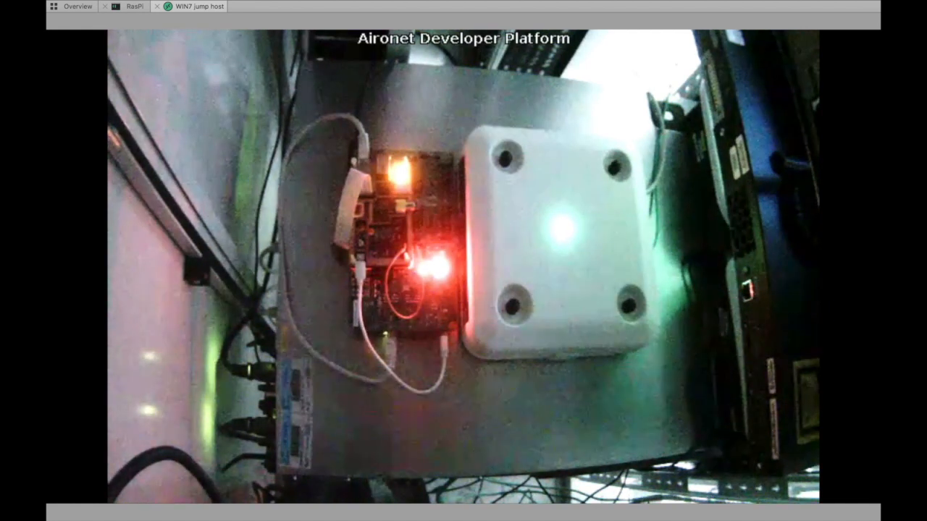
key("ctrl+Left")
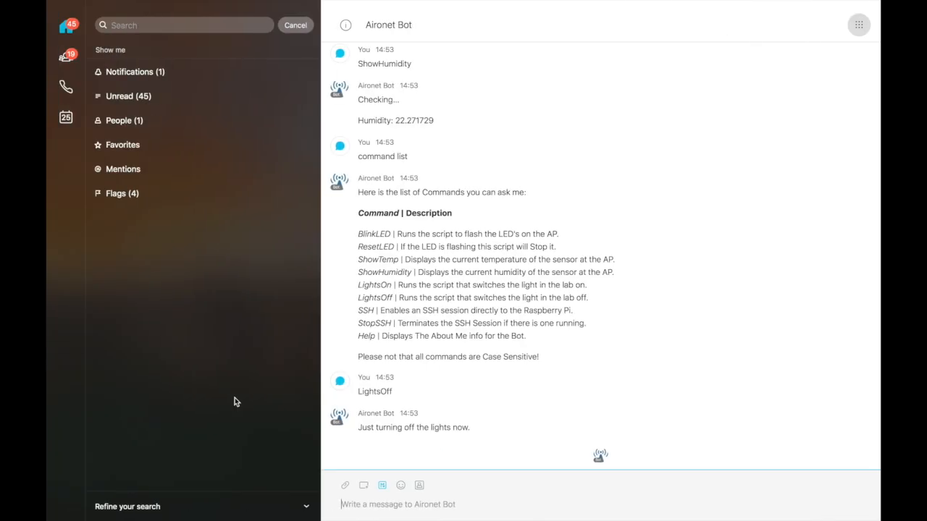
type("Lights")
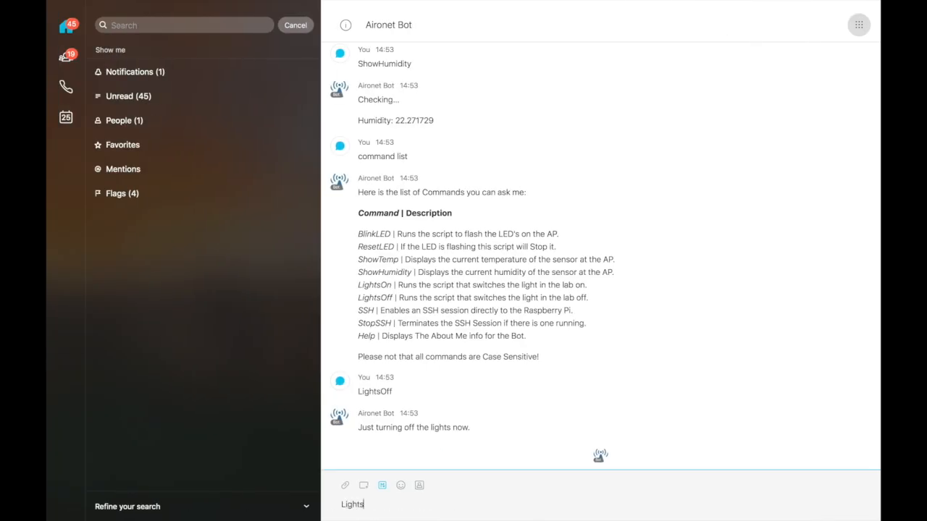
type("On")
key("Return")
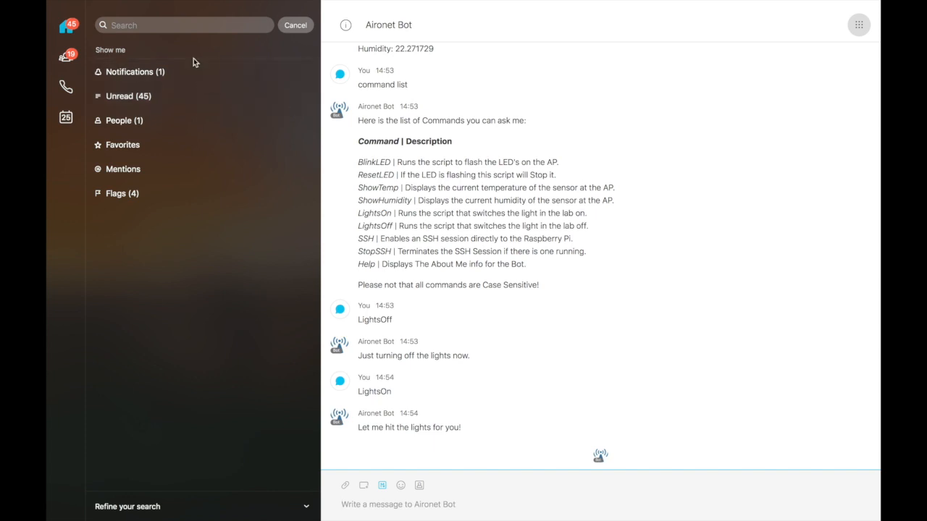
left_click(143, 28)
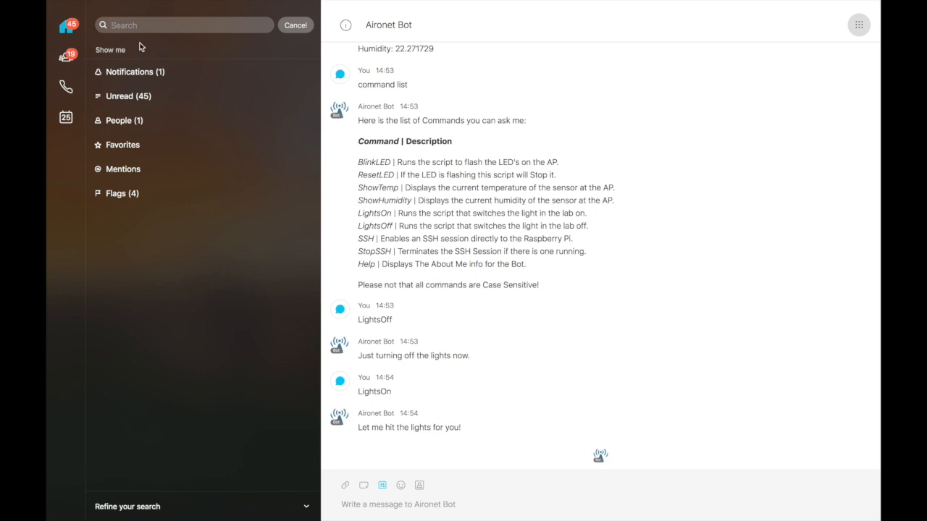
- Filter conversations to Favorites showing only Aironet Bot, and check the board on camera
left_click(122, 145)
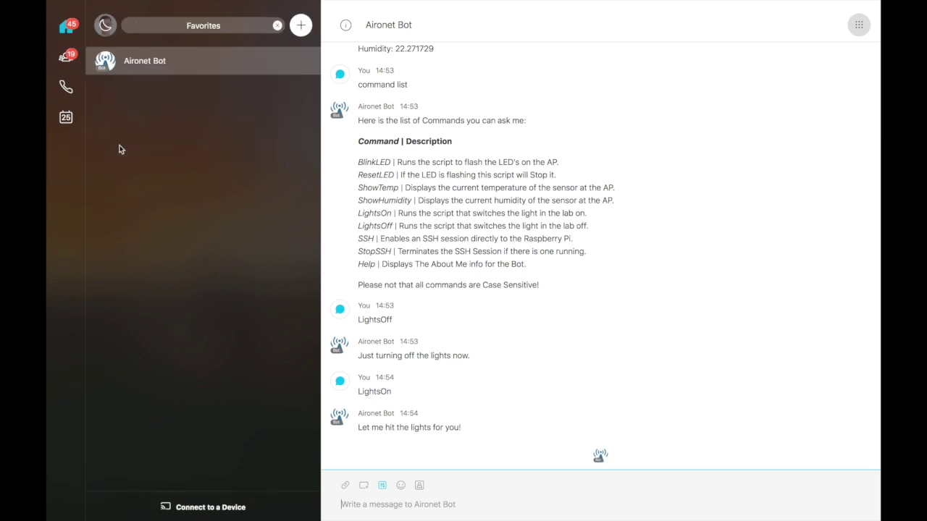
left_click(175, 58)
key("ctrl+Left")
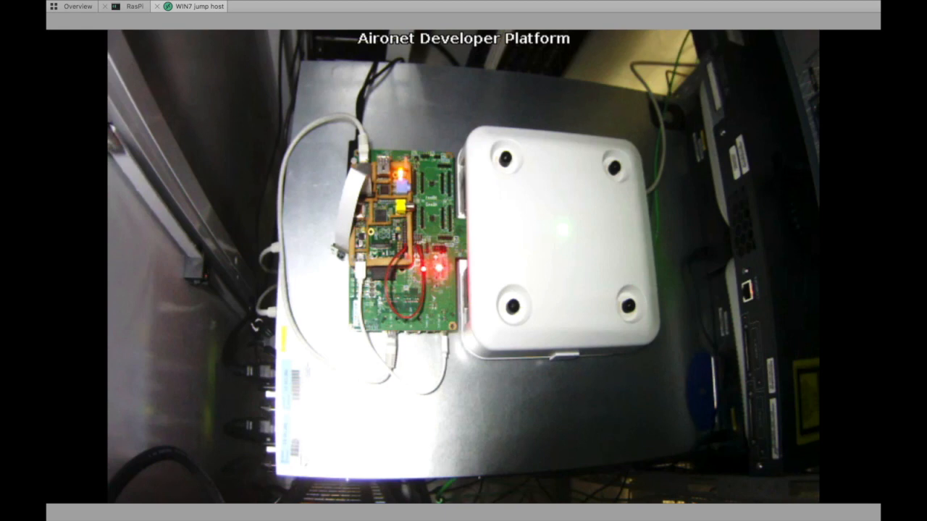
key("ctrl+Left")
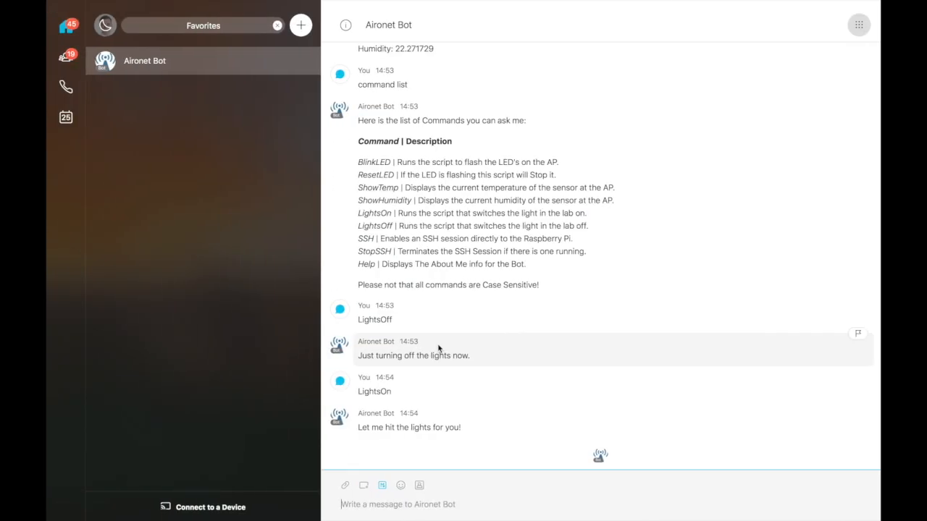
type("Bl")
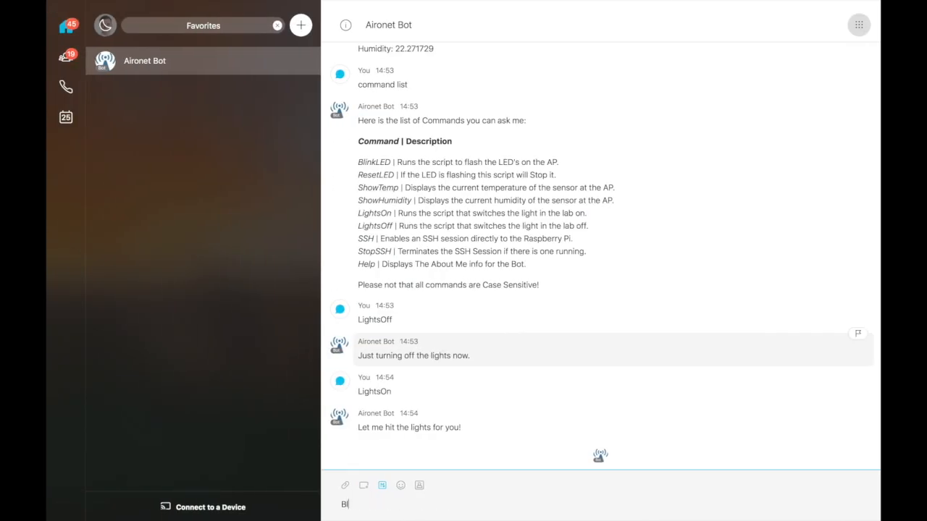
type("inkLED")
- Send BlinkLED to Aironet Bot so the access point's LEDs start flashing
key("Return")
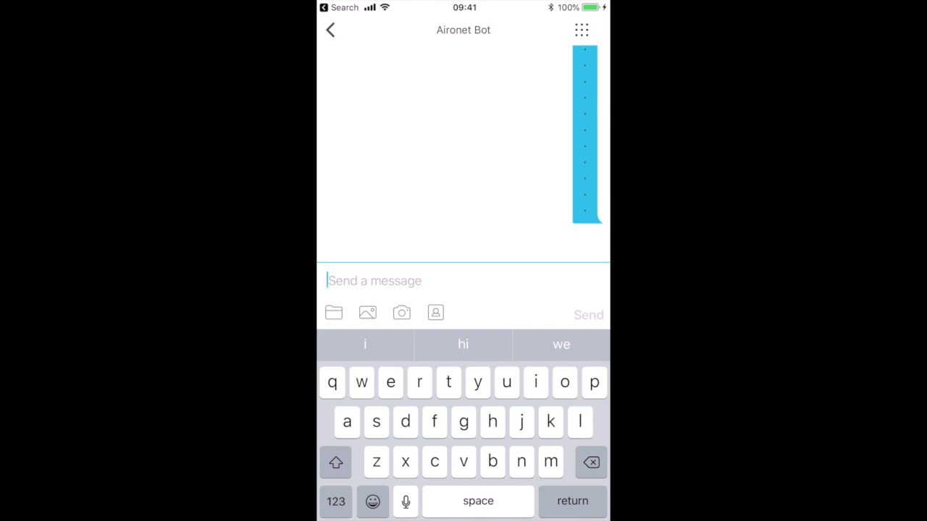
- Send ResetLED from the iPhone Aironet Bot chat to restore the LED's standard ON mode
left_click(330, 30)
type("Reset")
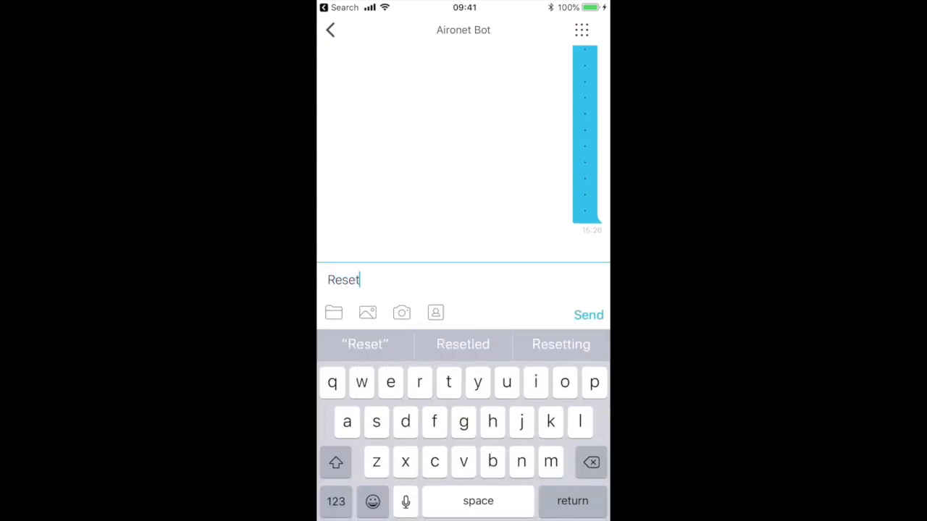
type("LED")
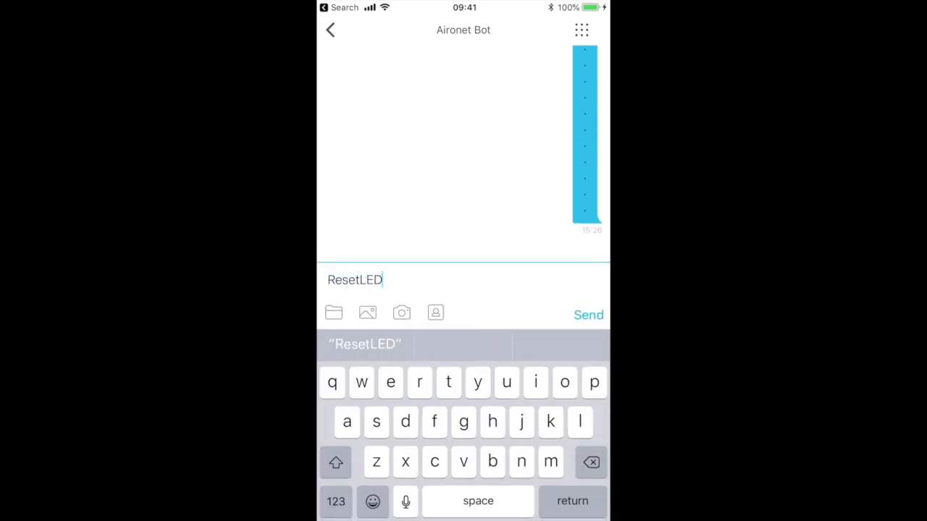
key("Return")
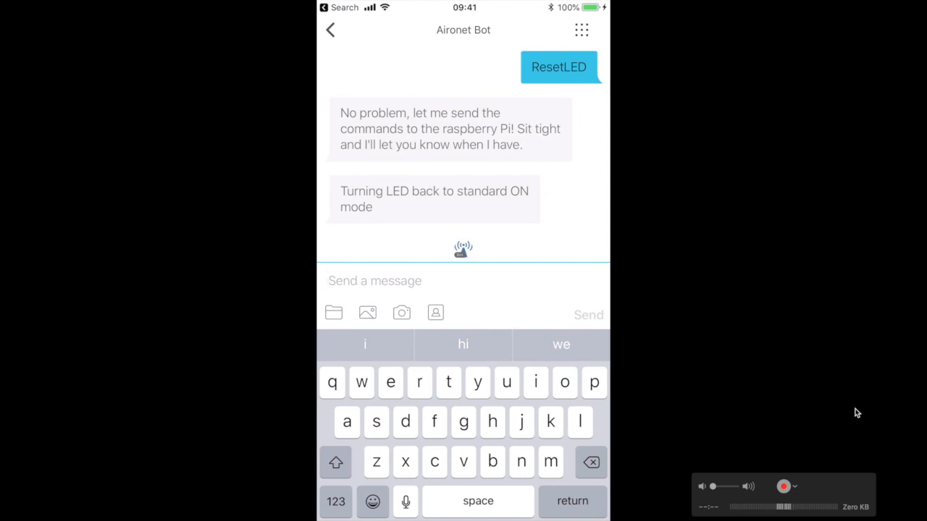
type("SSH")
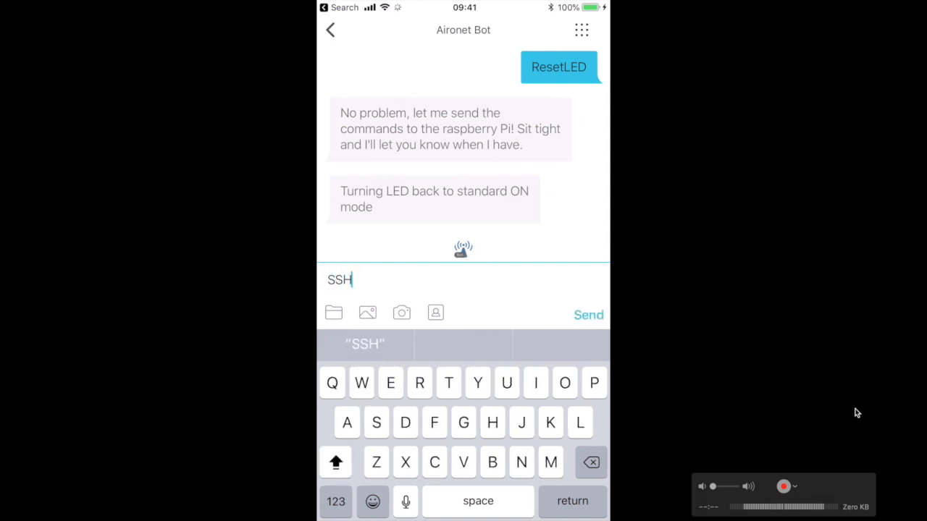
- Send SSH and the password to Aironet Bot, run ls, and view the Pi home folder listing
key("Return")
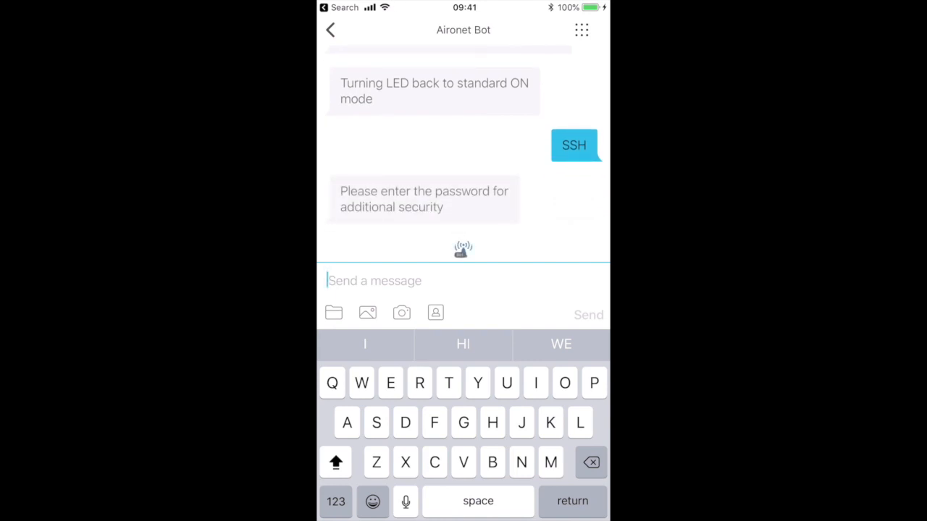
type("HE")
key("BackSpace")
key("BackSpace")
type("hello")
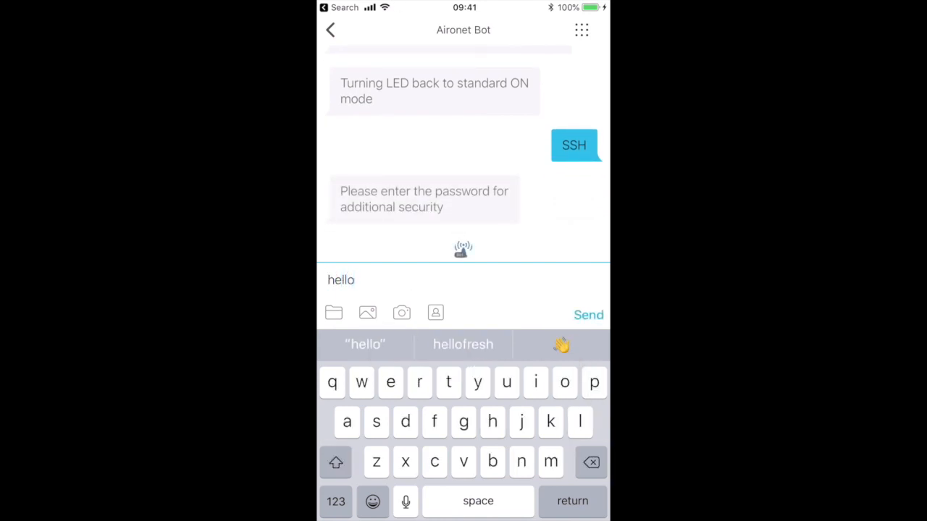
key("Return")
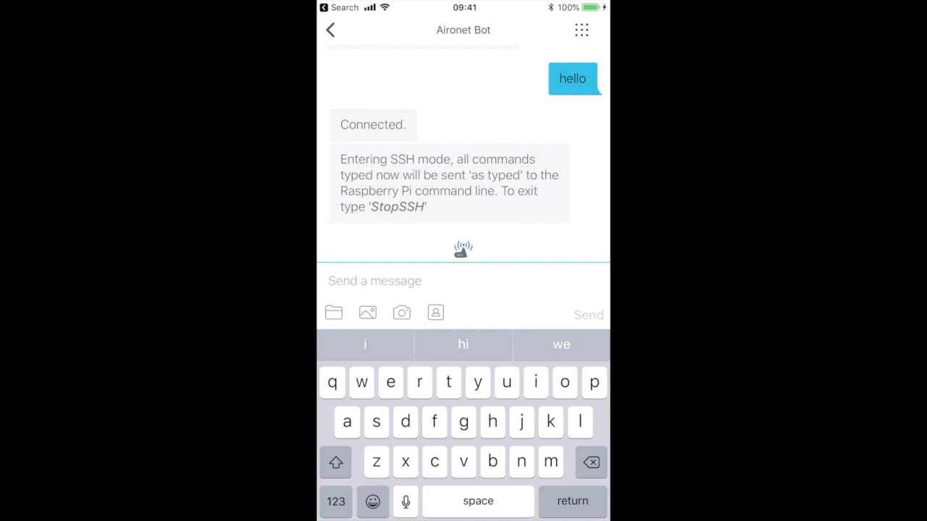
type("ls")
key("Return")
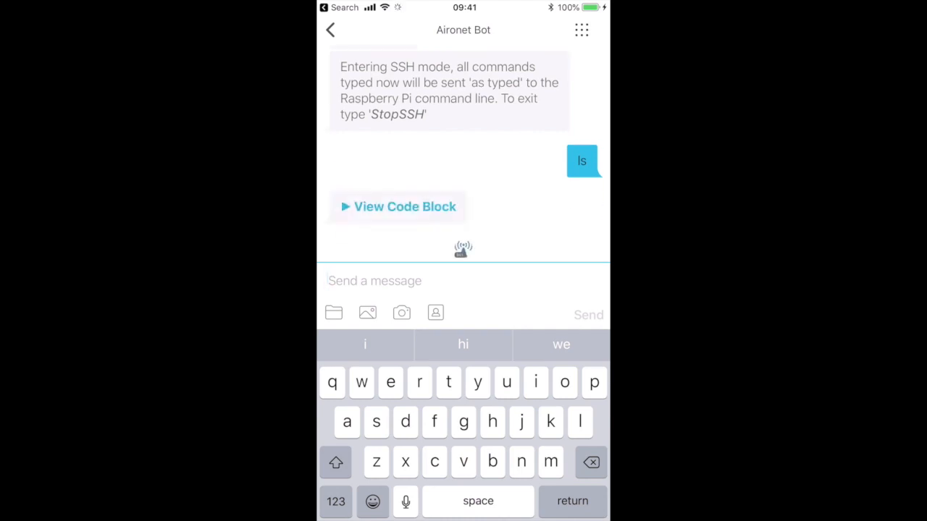
left_click(398, 207)
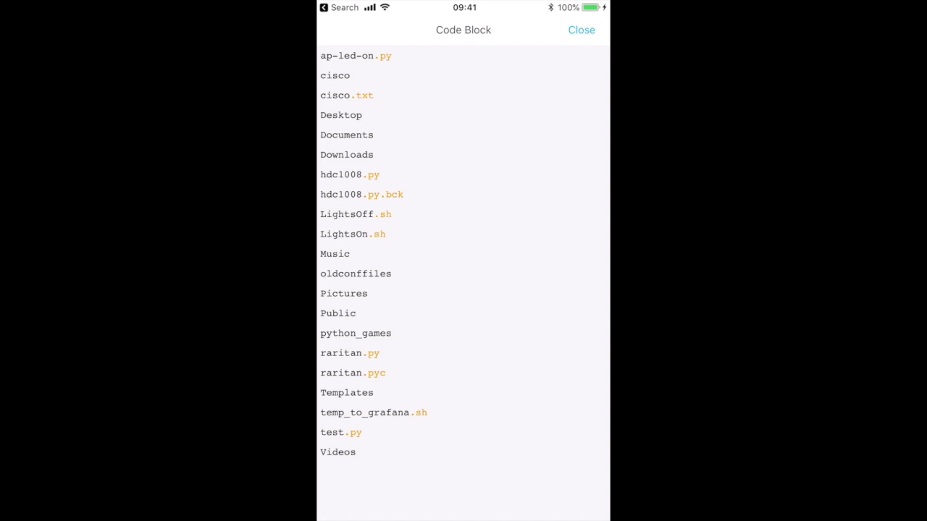
- Return to the Aironet Bot chat and send rm cisco.txt to delete the file on the Pi
left_click(581, 30)
left_click(374, 471)
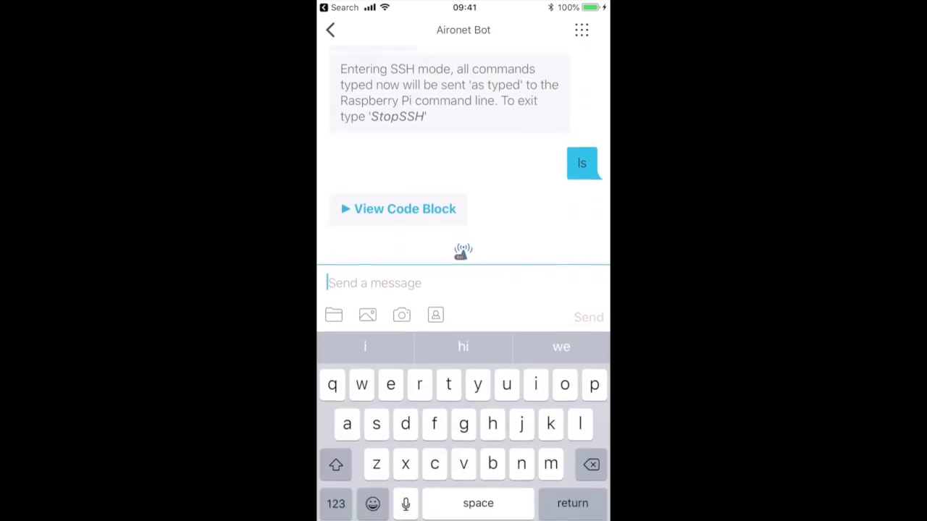
type("rm ")
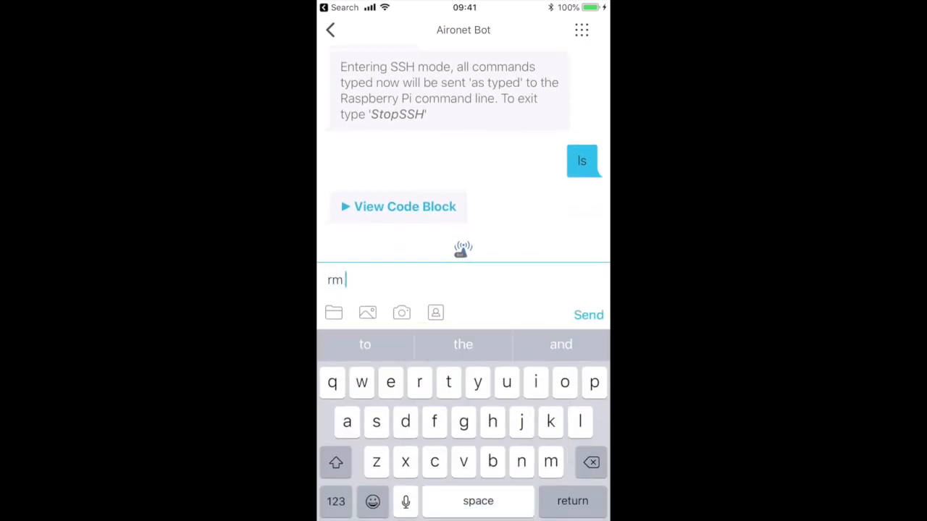
type("c")
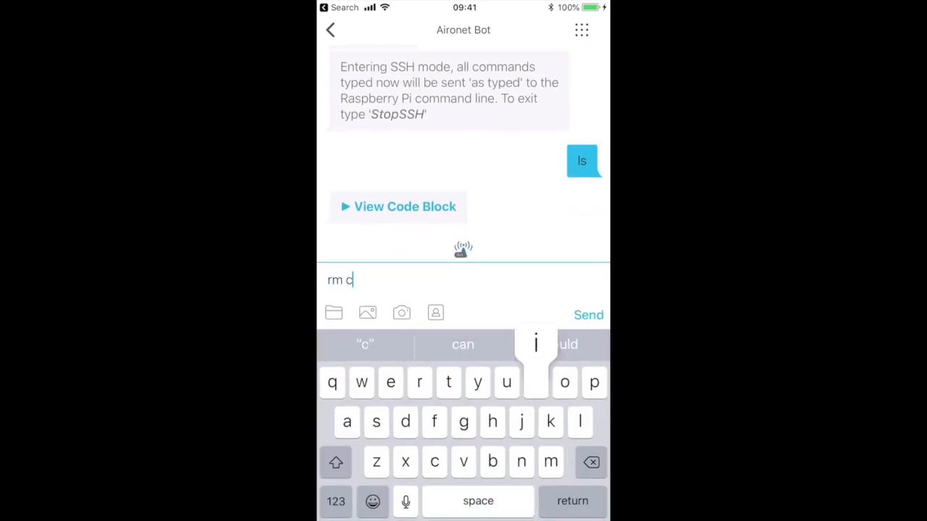
type("isco")
left_click(335, 501)
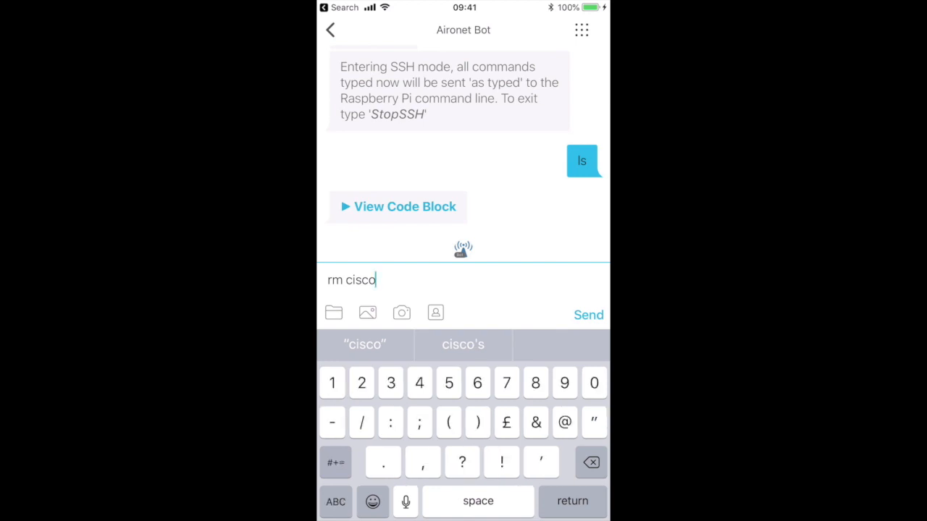
type(".txt")
key("Return")
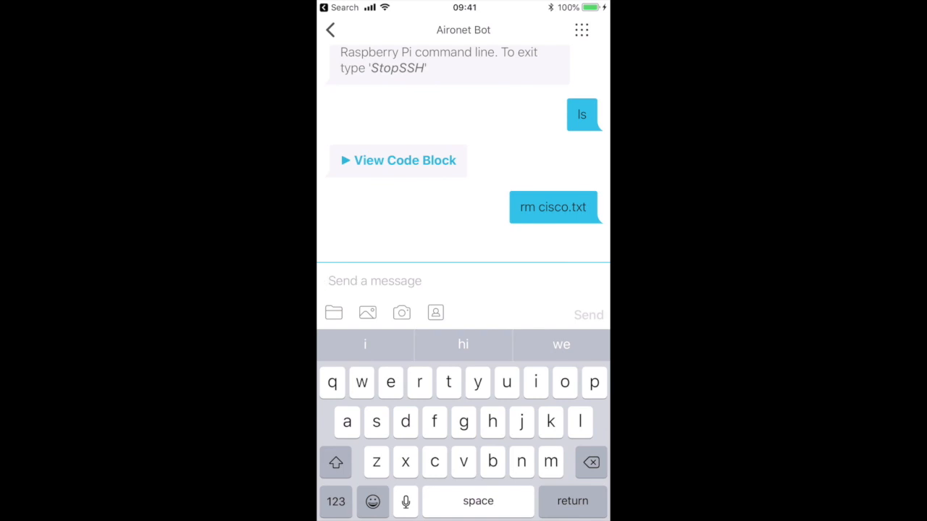
type("ls")
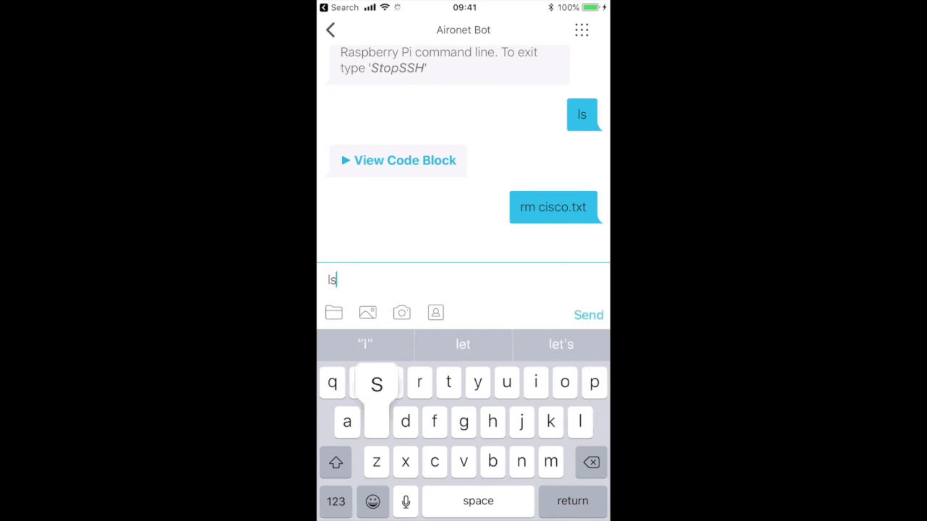
- Send ls again and view the updated file listing, now without cisco.txt
key("Return")
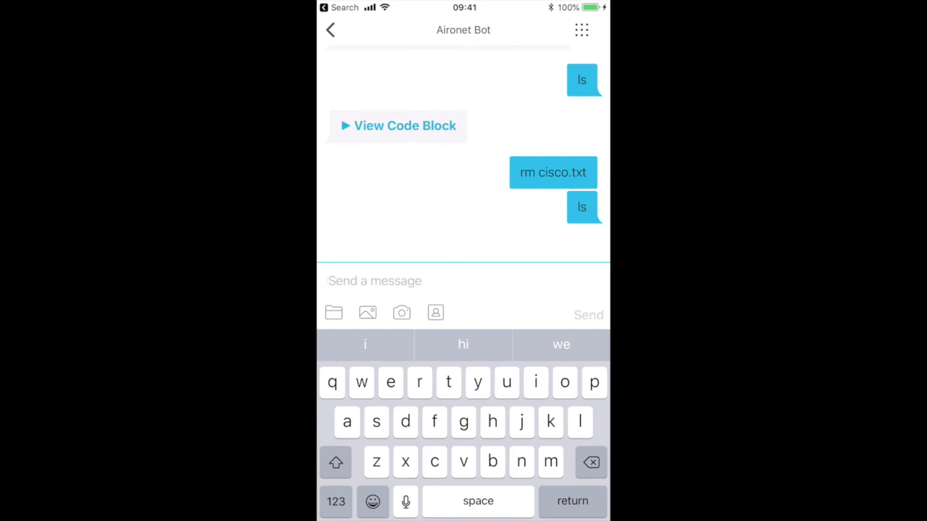
left_click(404, 334)
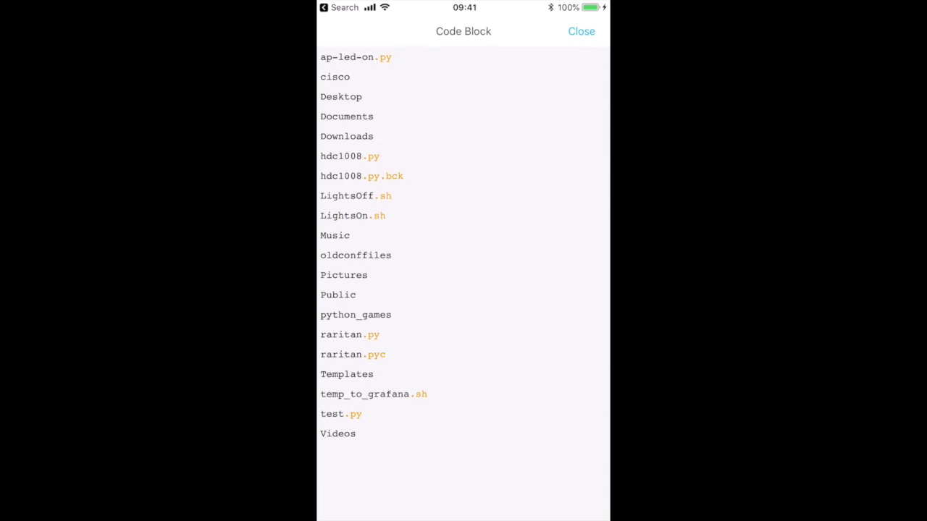